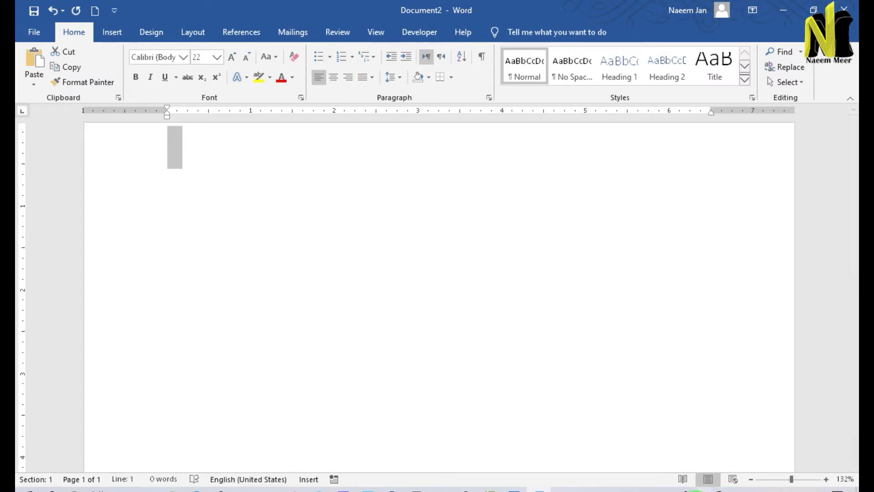
- Type Microsoft on the first line, correcting the misspelling 'Micosft' with the spelling suggestion
{"action": "left_click", "coordinate": [699, 490]}
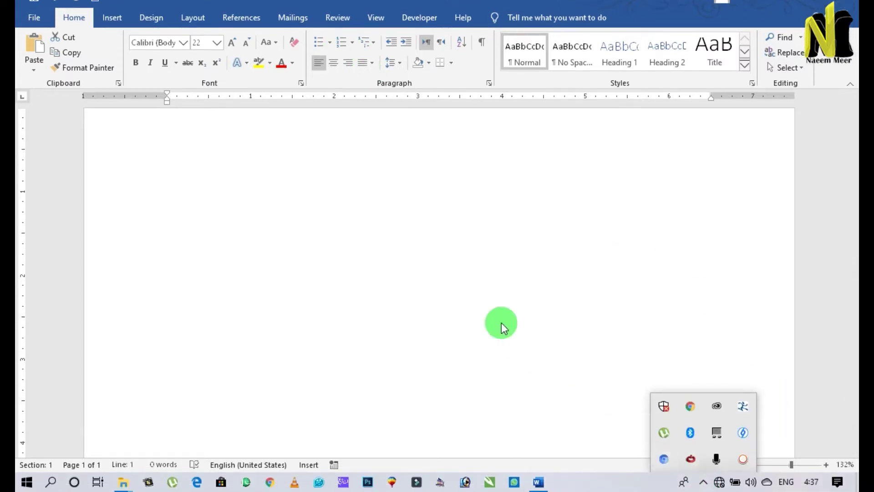
{"action": "left_click", "coordinate": [501, 338]}
{"action": "type", "text": "M"}
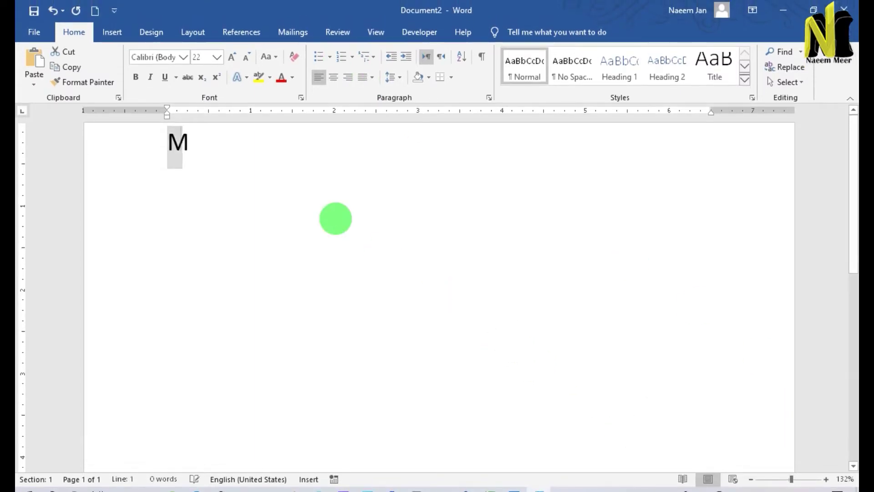
{"action": "type", "text": "ic"}
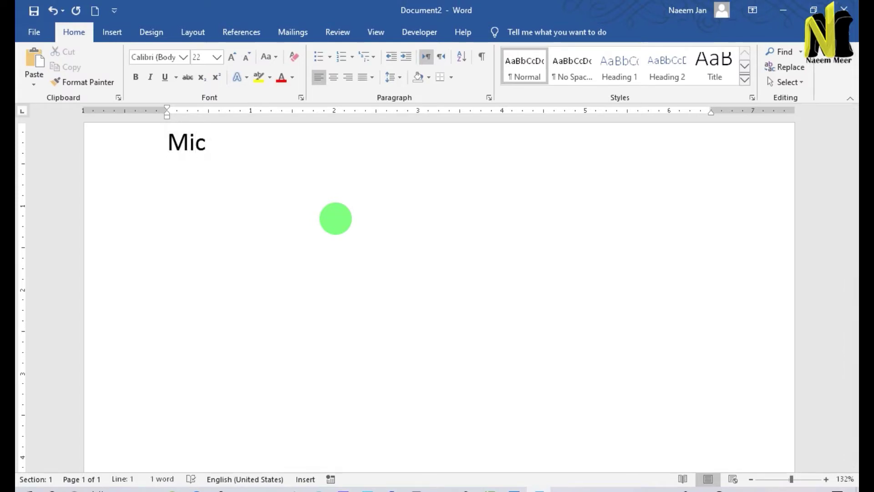
{"action": "type", "text": "oi"}
{"action": "key", "text": "BackSpace"}
{"action": "type", "text": "s"}
{"action": "type", "text": "ft"}
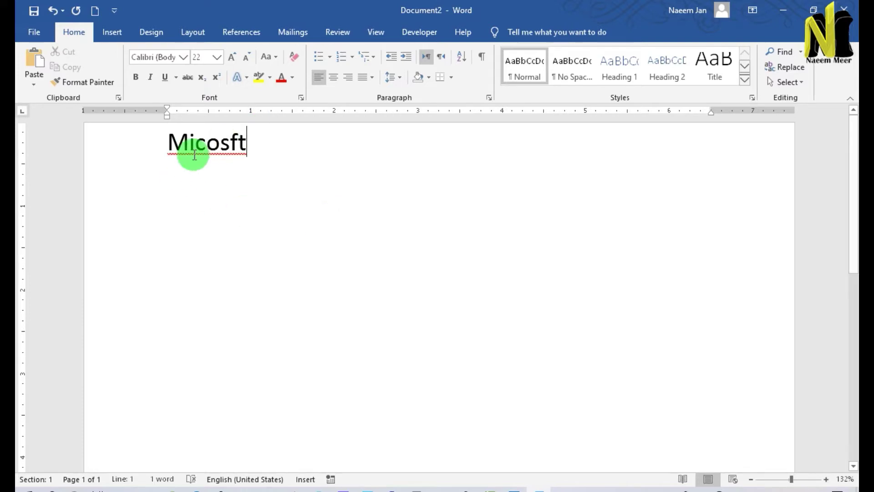
{"action": "right_click", "coordinate": [207, 145]}
{"action": "left_click", "coordinate": [226, 153]}
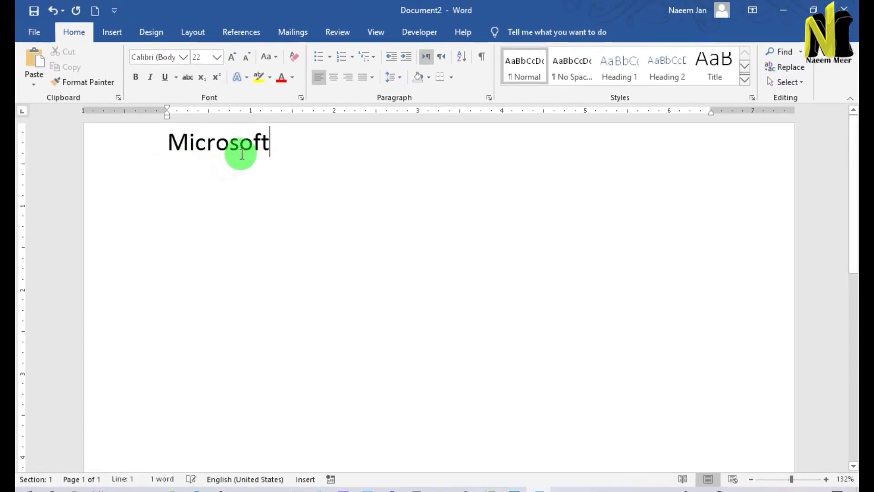
- Select Microsoft and apply the 1) a) i) multilevel list style so it becomes item 1)
{"action": "left_click_drag", "start_coordinate": [264, 150], "coordinate": [157, 143]}
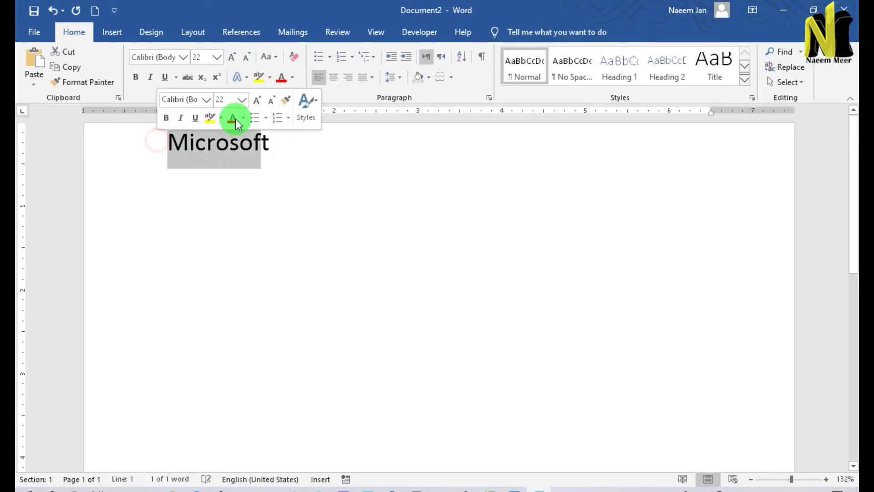
{"action": "left_click", "coordinate": [369, 59]}
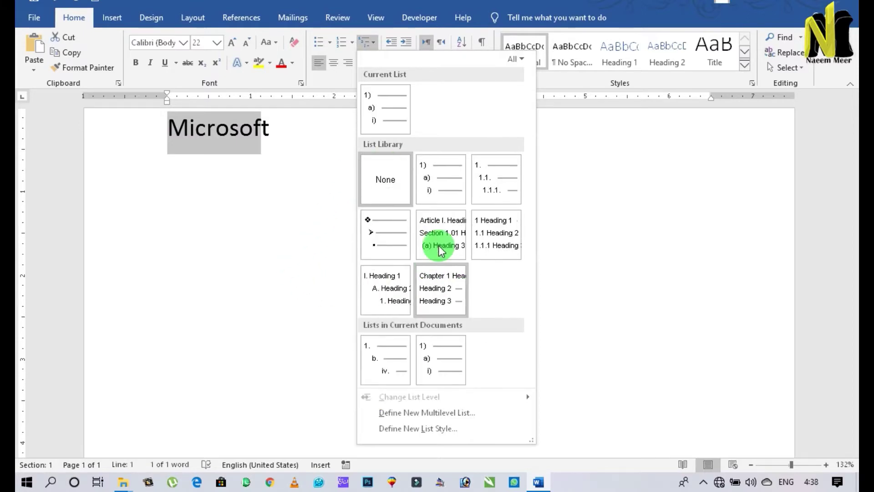
{"action": "left_click", "coordinate": [449, 177]}
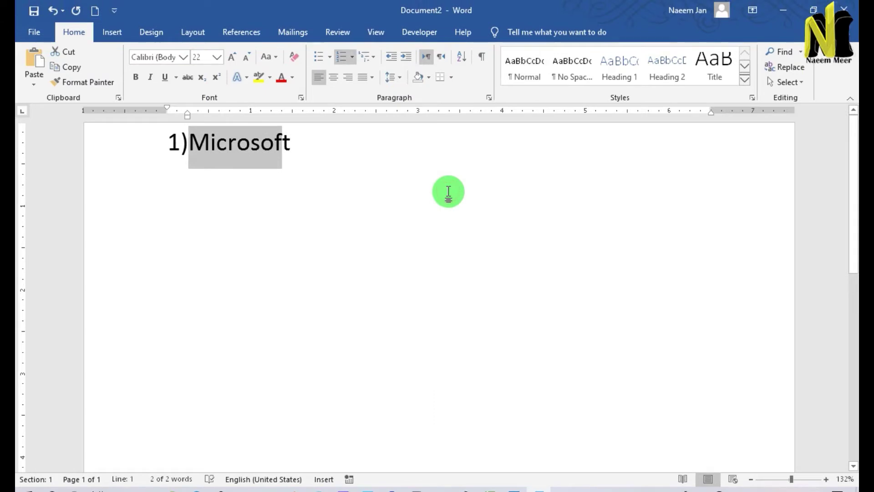
- Add a new line after Microsoft and type Windows as list item 2)
{"action": "left_click", "coordinate": [364, 134]}
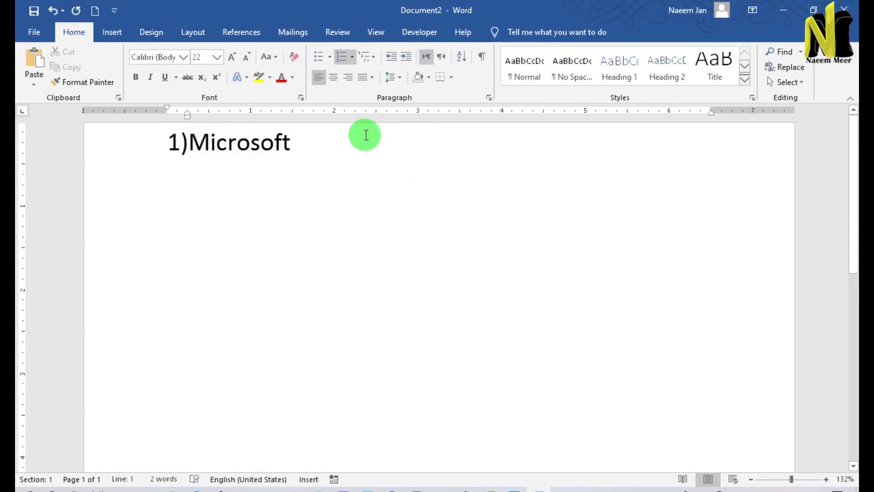
{"action": "key", "text": "Return"}
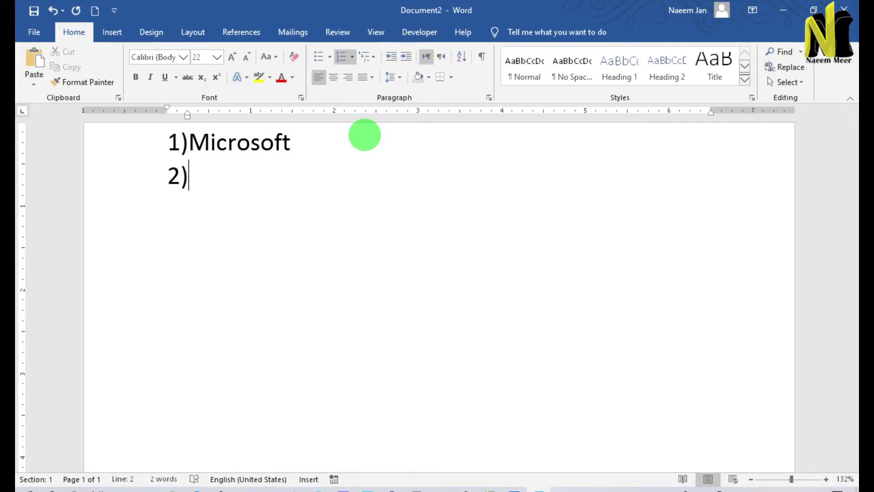
{"action": "type", "text": "Wi"}
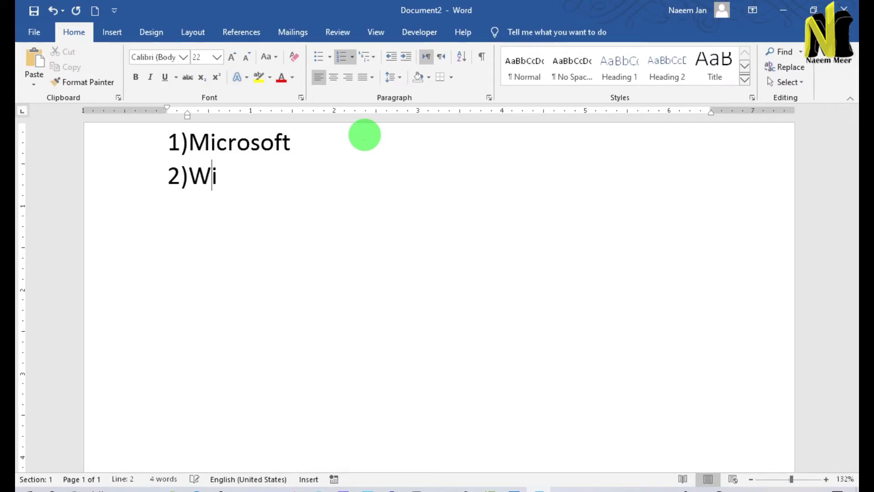
{"action": "type", "text": "ndows"}
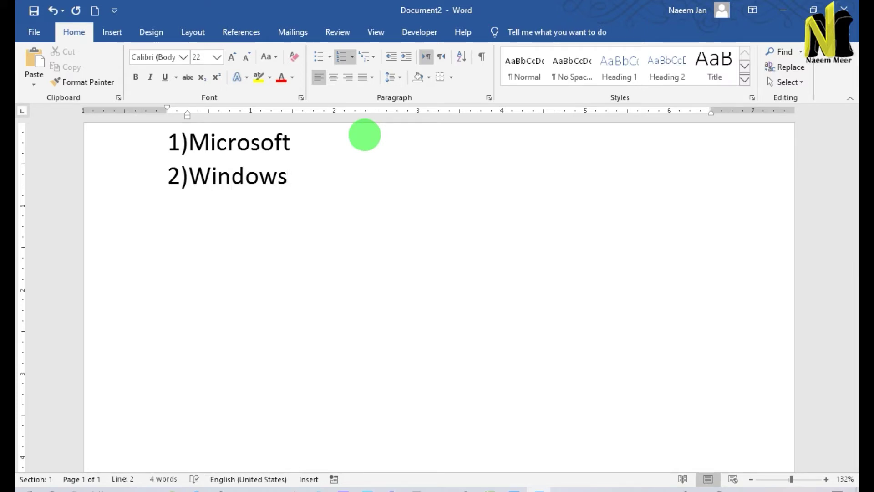
- Insert indented sub-items a) MS Word and b) MS Excel under Microsoft
{"action": "left_click", "coordinate": [295, 139]}
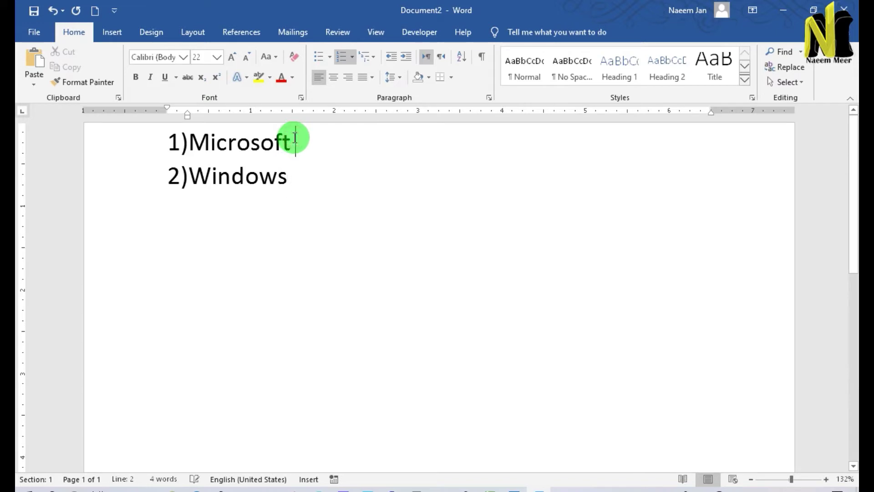
{"action": "key", "text": "Return"}
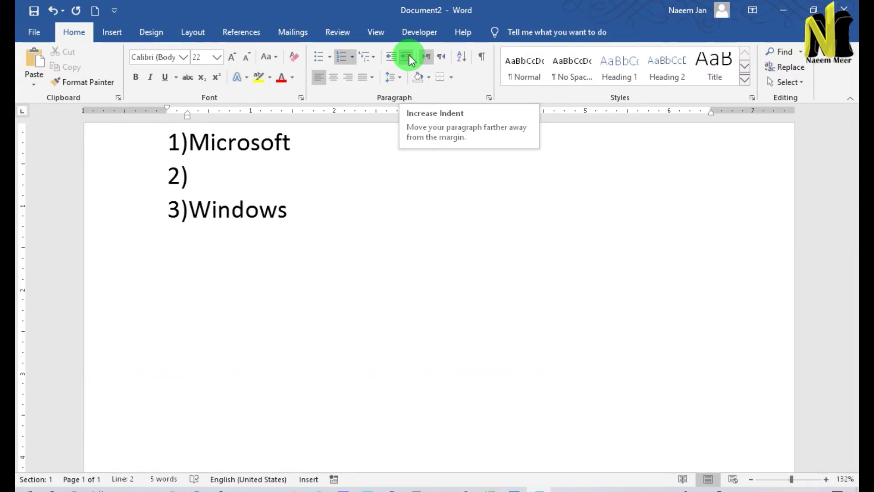
{"action": "left_click", "coordinate": [408, 55]}
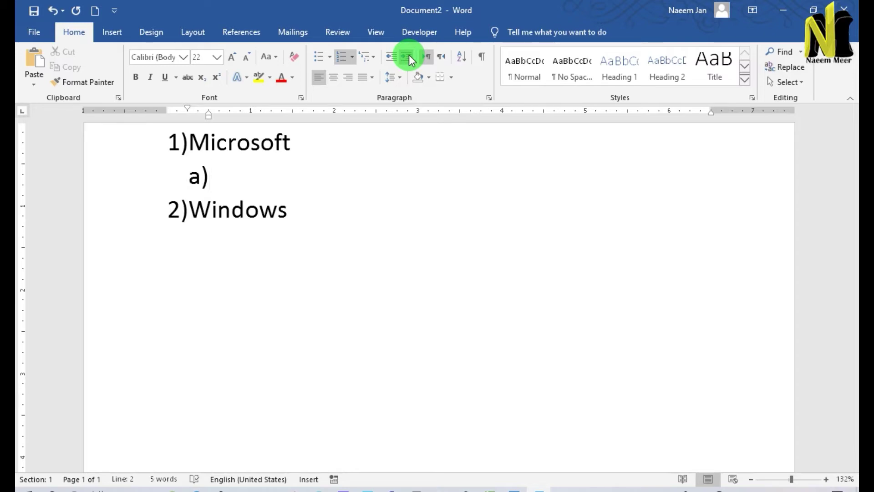
{"action": "type", "text": "MS"}
{"action": "type", "text": " Word"}
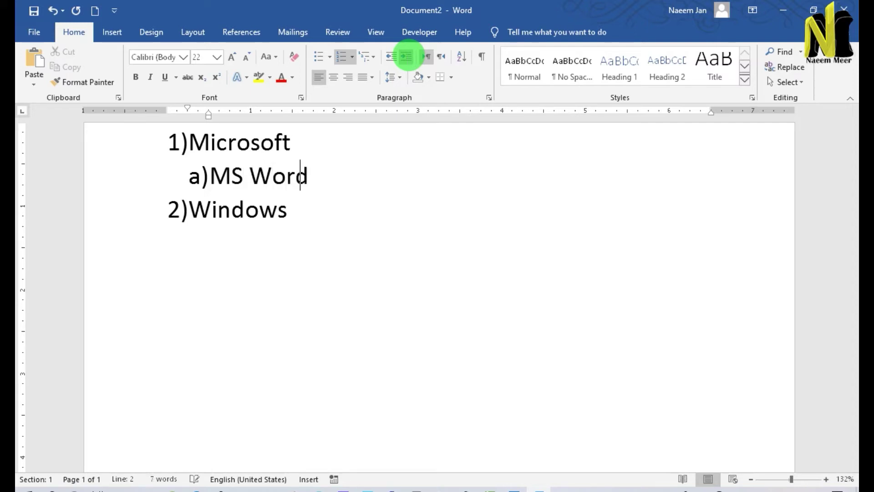
{"action": "key", "text": "Return"}
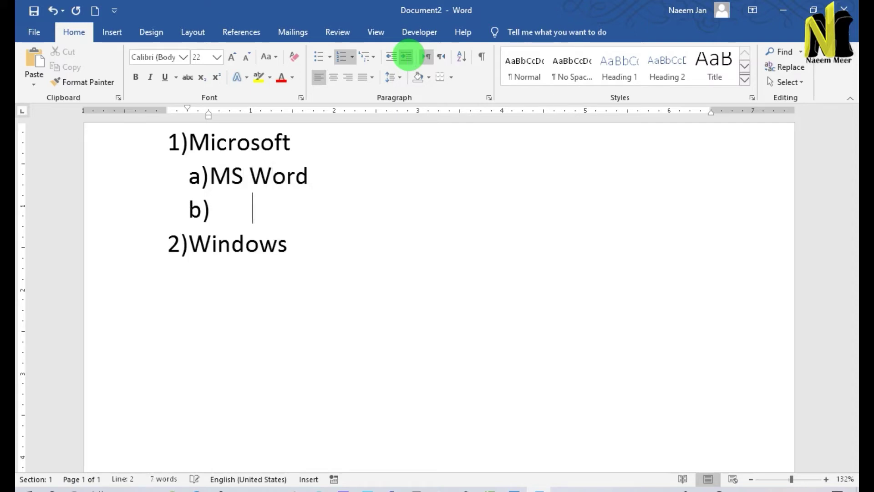
{"action": "type", "text": "MS"}
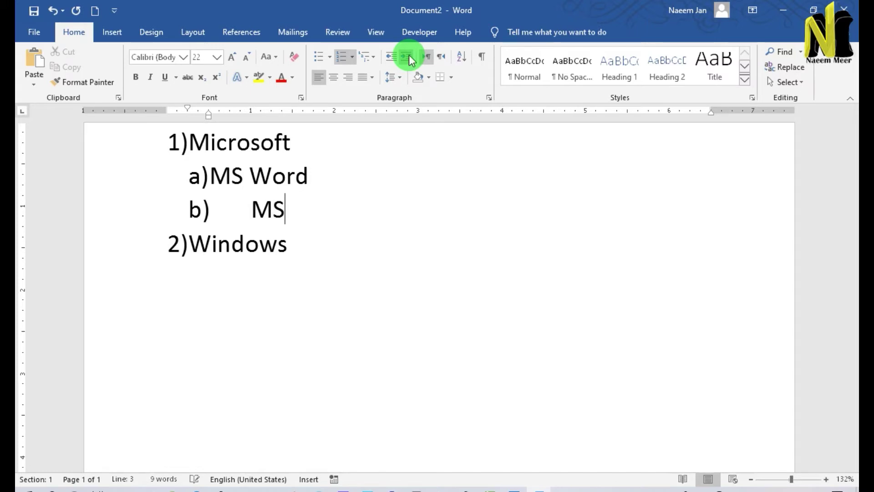
{"action": "type", "text": " Exce"}
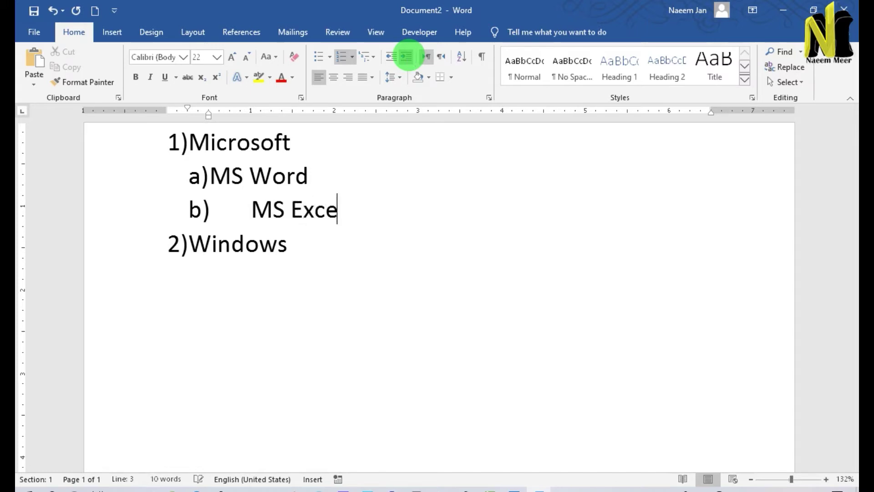
{"action": "type", "text": ";"}
{"action": "type", "text": "l"}
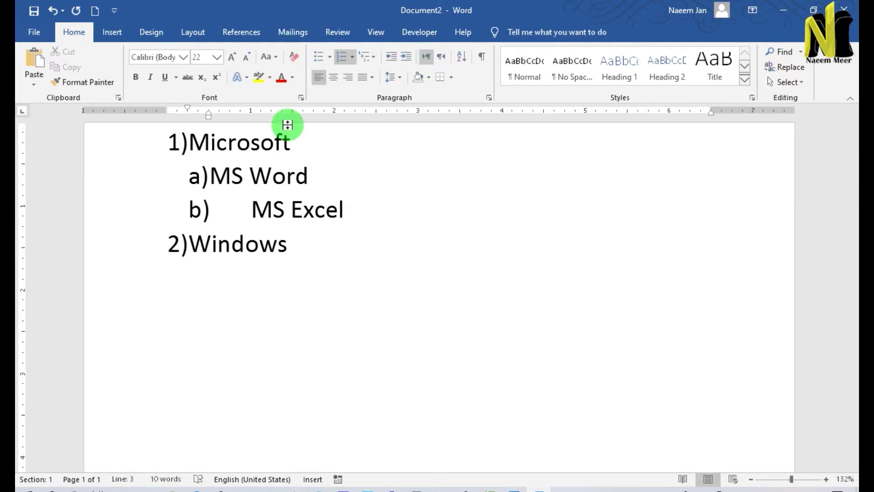
- Start an empty list item after MS Word and try its level with Tab and Shift+Tab
{"action": "left_click", "coordinate": [326, 183]}
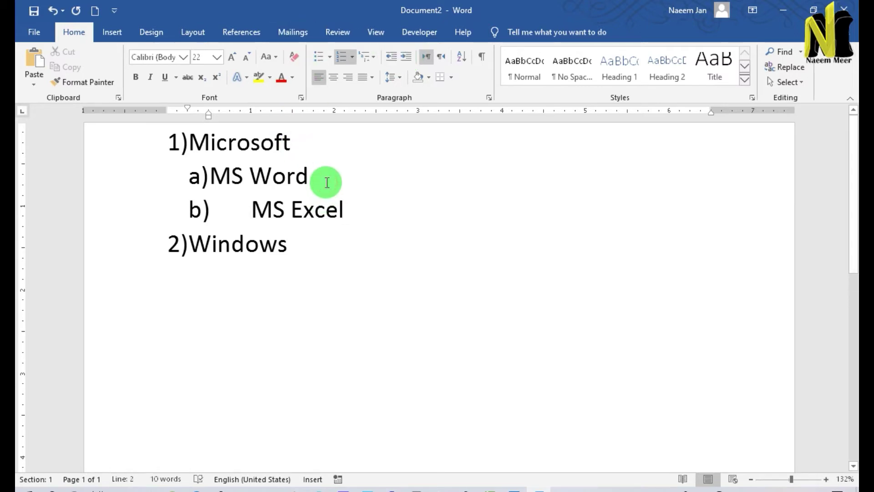
{"action": "key", "text": "Return"}
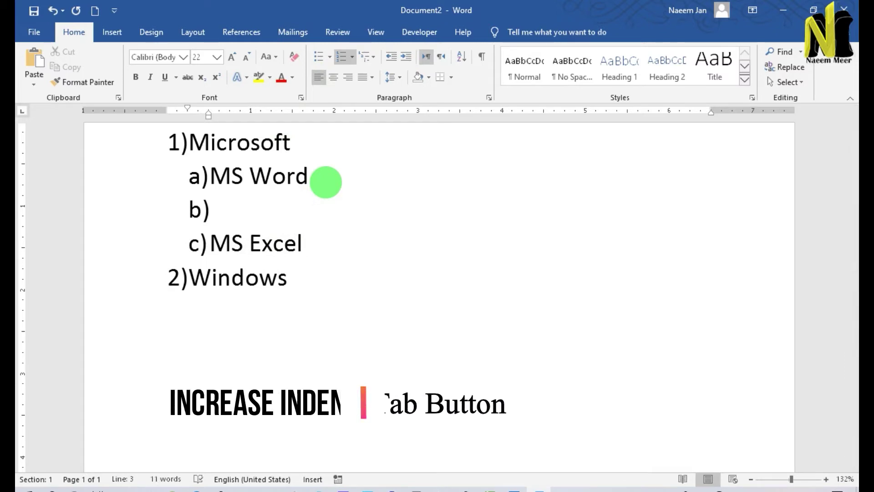
{"action": "key", "text": "Tab"}
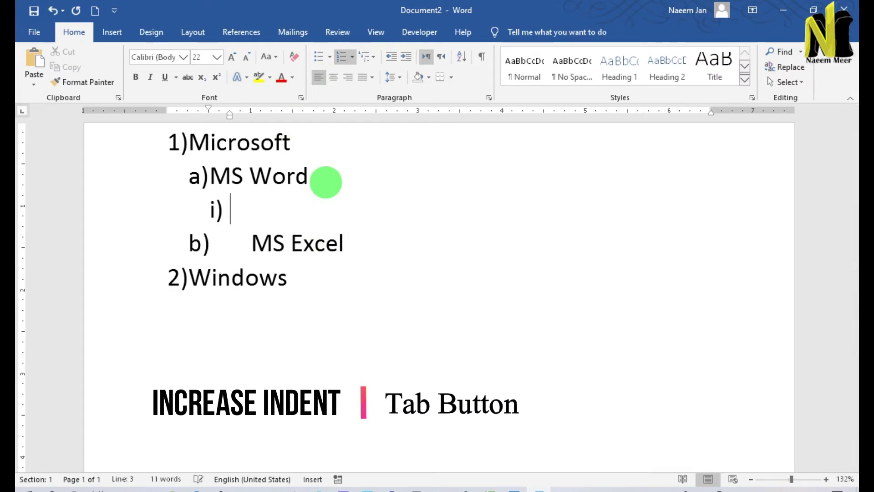
{"action": "key", "text": "Tab"}
{"action": "key", "text": "Tab"}
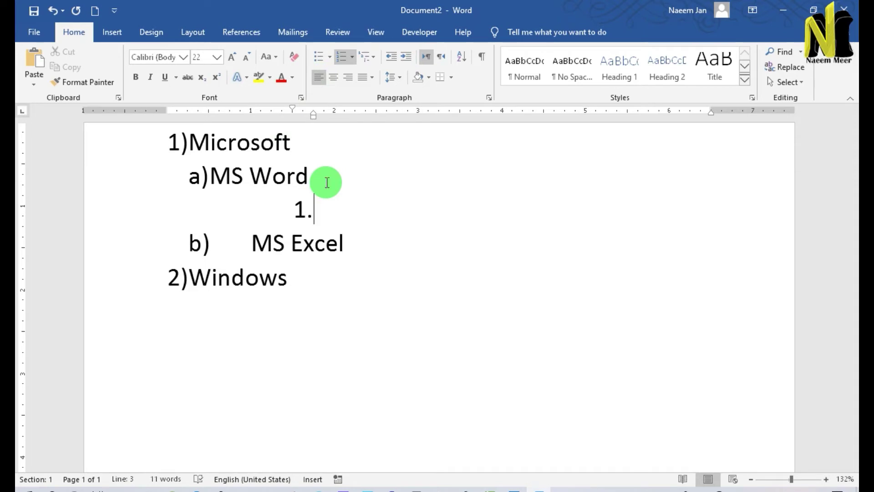
{"action": "key", "text": "shift+Tab"}
{"action": "key", "text": "shift+Tab"}
{"action": "key", "text": "shift+Tab"}
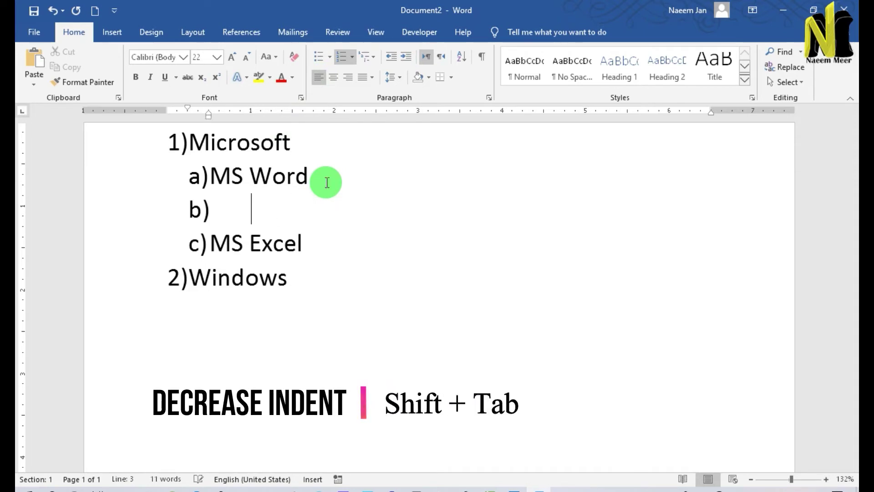
- Adjust the empty item's indent level until it sits at i) under MS Word
{"action": "left_click", "coordinate": [406, 58]}
{"action": "left_click", "coordinate": [406, 57]}
{"action": "left_click", "coordinate": [406, 58]}
{"action": "left_click", "coordinate": [391, 57]}
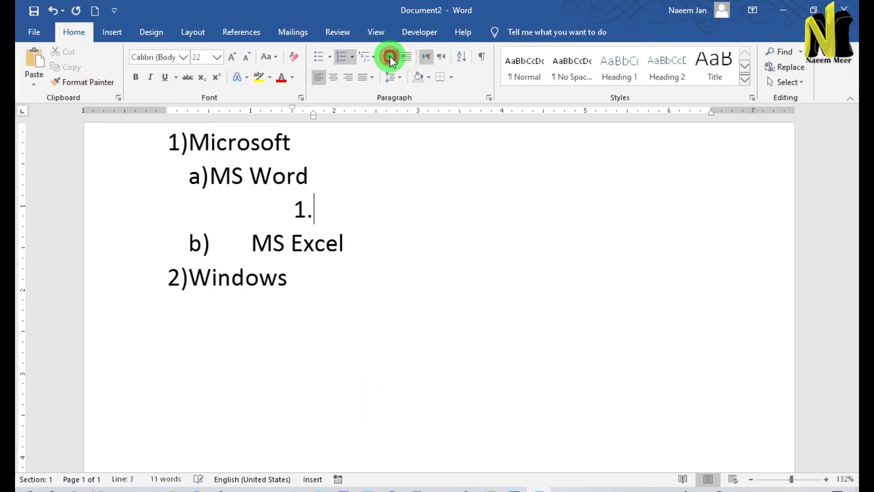
{"action": "left_click", "coordinate": [390, 57]}
{"action": "left_click", "coordinate": [403, 57]}
{"action": "left_click", "coordinate": [403, 57]}
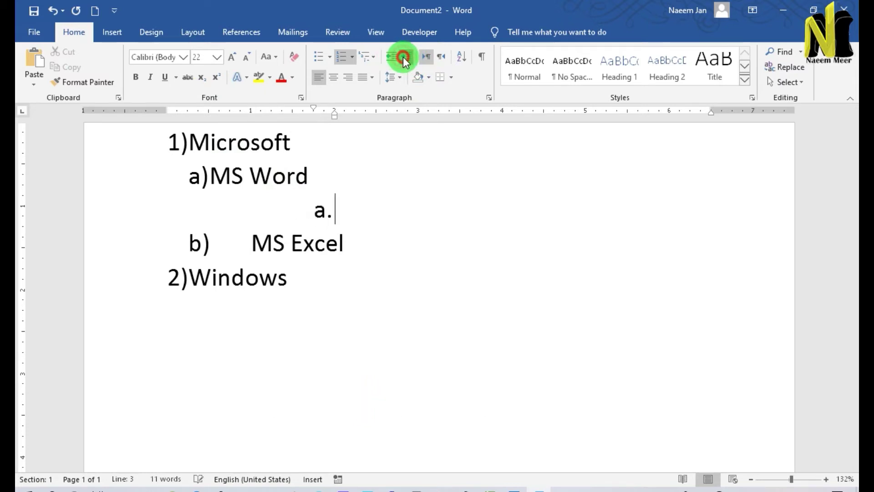
{"action": "left_click", "coordinate": [403, 57]}
{"action": "left_click", "coordinate": [395, 56]}
{"action": "left_click", "coordinate": [406, 58]}
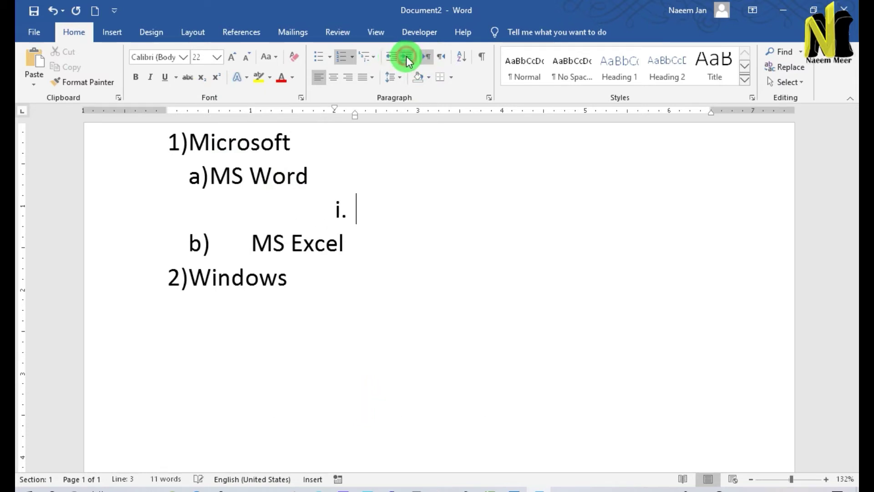
{"action": "left_click", "coordinate": [396, 53]}
{"action": "left_click", "coordinate": [395, 53]}
{"action": "left_click", "coordinate": [395, 53]}
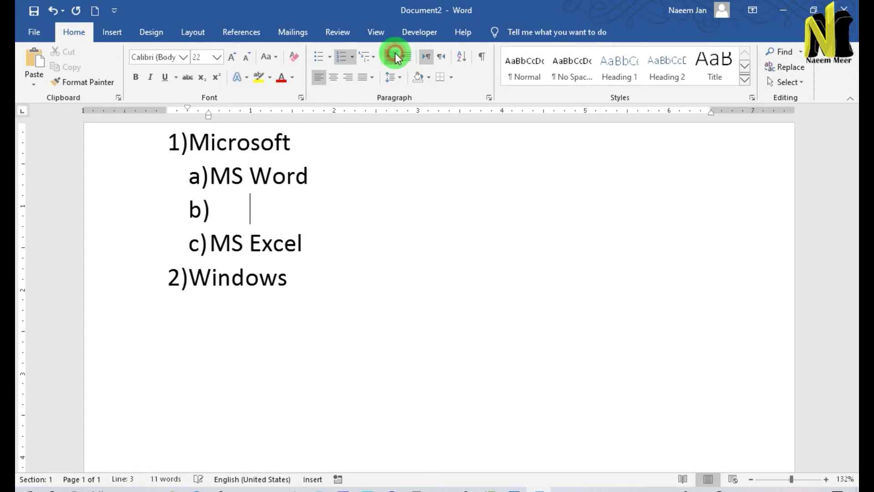
{"action": "left_click", "coordinate": [402, 57]}
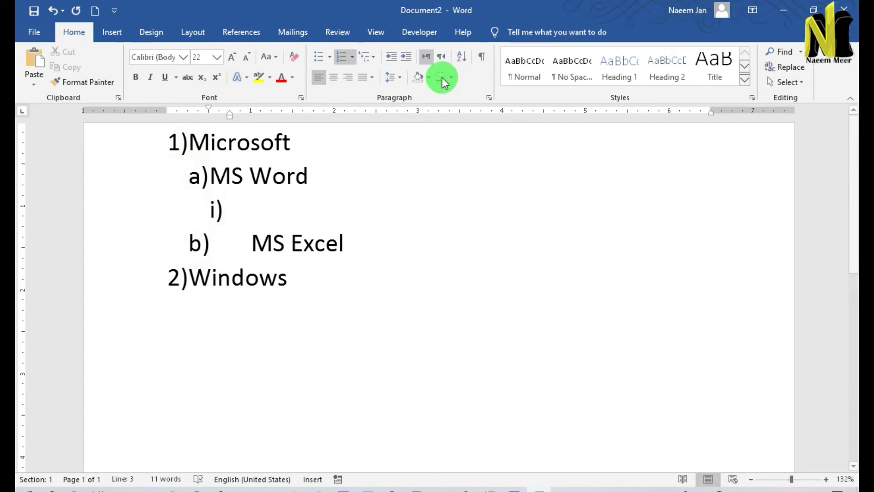
{"action": "left_click", "coordinate": [372, 58]}
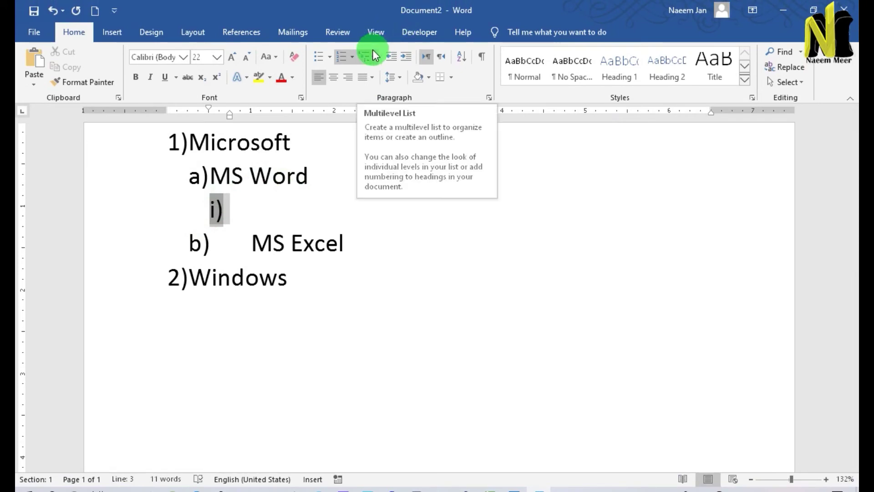
- Define a new multilevel list with level 2 numbered I, II, III
{"action": "left_click", "coordinate": [373, 52]}
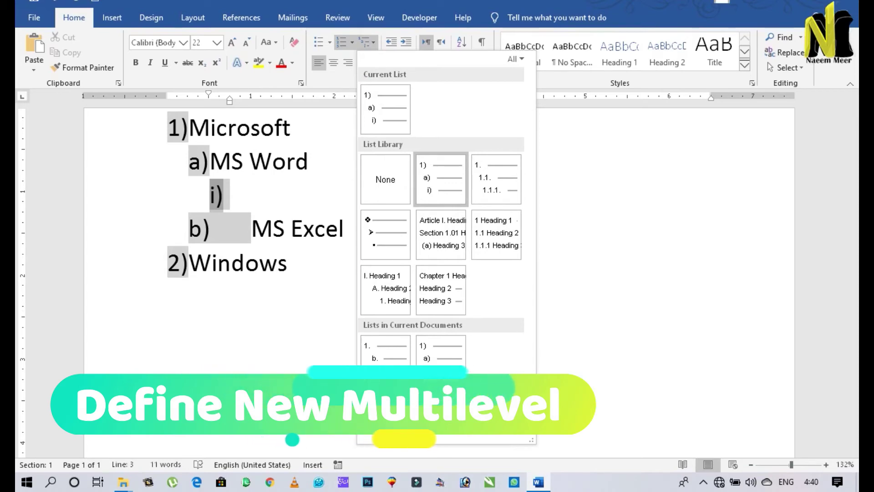
{"action": "left_click", "coordinate": [400, 417]}
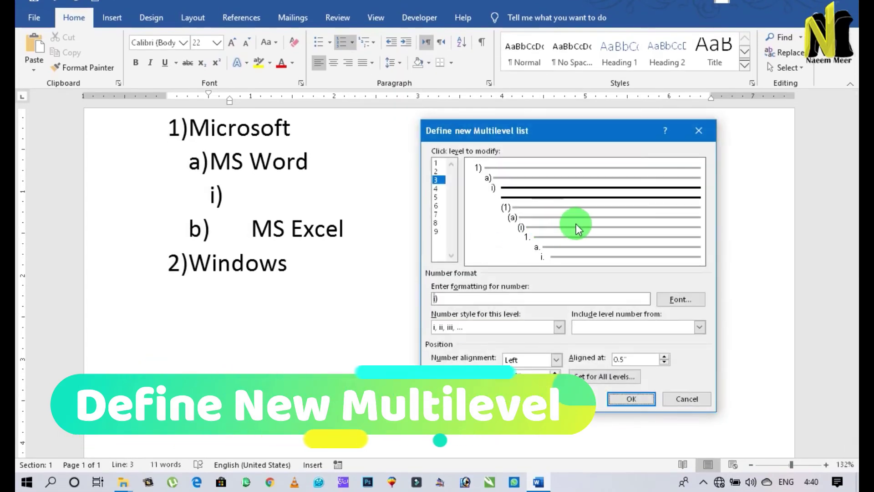
{"action": "left_click", "coordinate": [435, 163]}
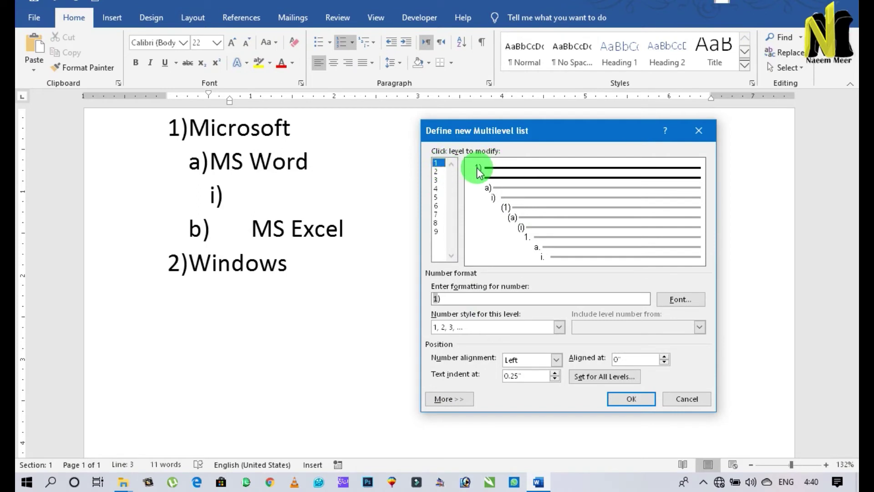
{"action": "left_click", "coordinate": [436, 171]}
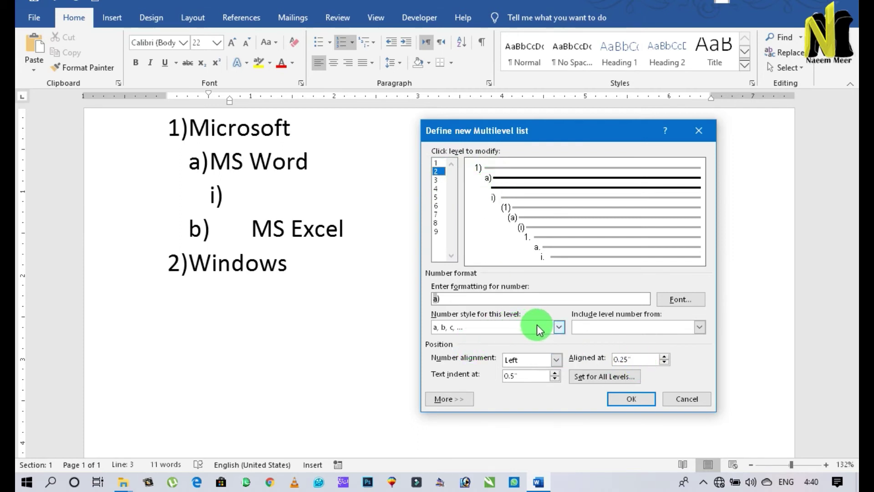
{"action": "left_click", "coordinate": [553, 327]}
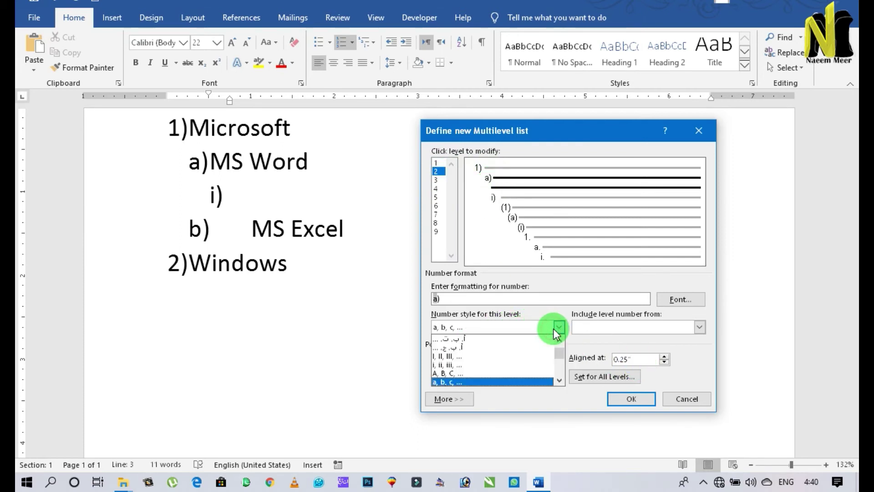
{"action": "left_click", "coordinate": [482, 358]}
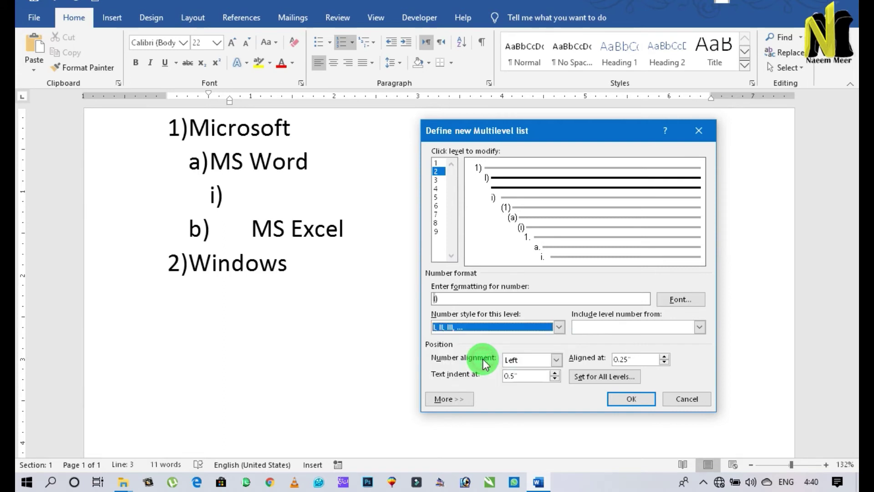
{"action": "left_click", "coordinate": [677, 300]}
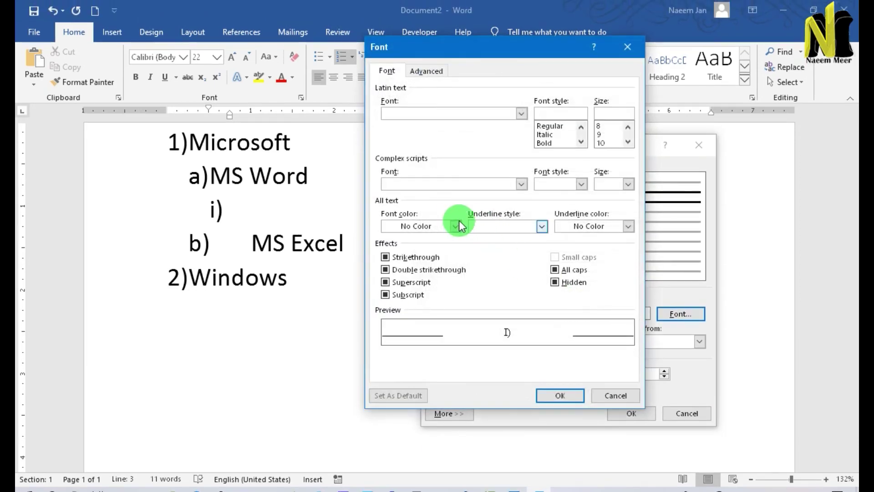
- Make the level-2 numbers red and bold, then apply the new list definition
{"action": "left_click", "coordinate": [456, 210]}
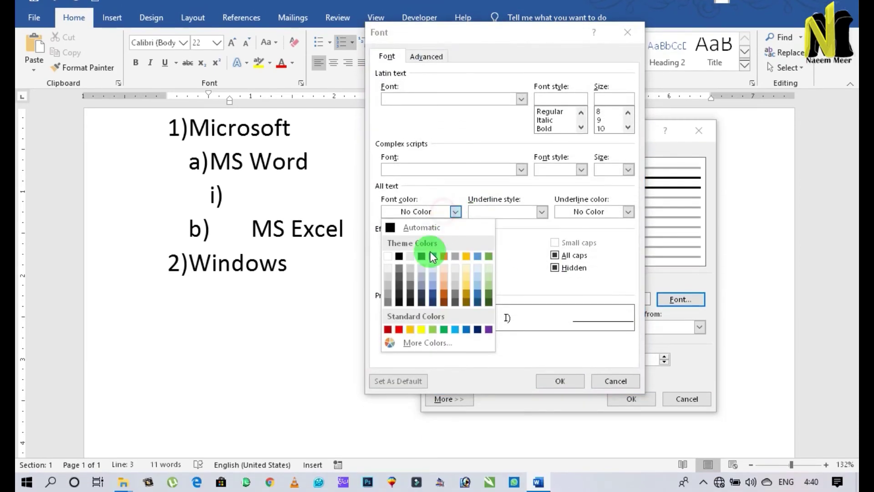
{"action": "left_click", "coordinate": [403, 329]}
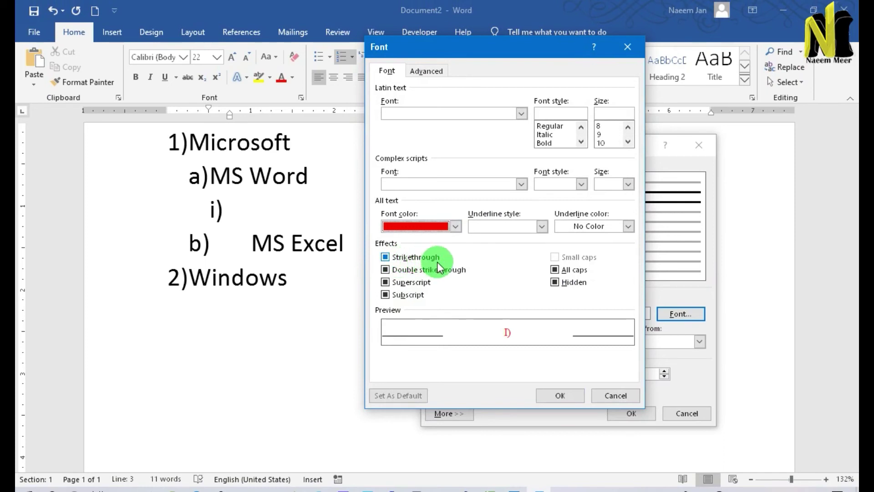
{"action": "left_click", "coordinate": [545, 142]}
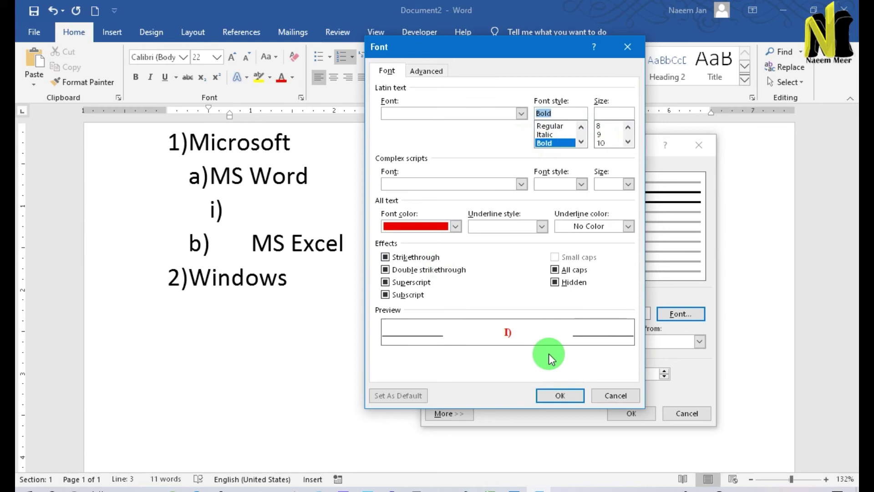
{"action": "left_click", "coordinate": [551, 396]}
{"action": "left_click", "coordinate": [616, 398]}
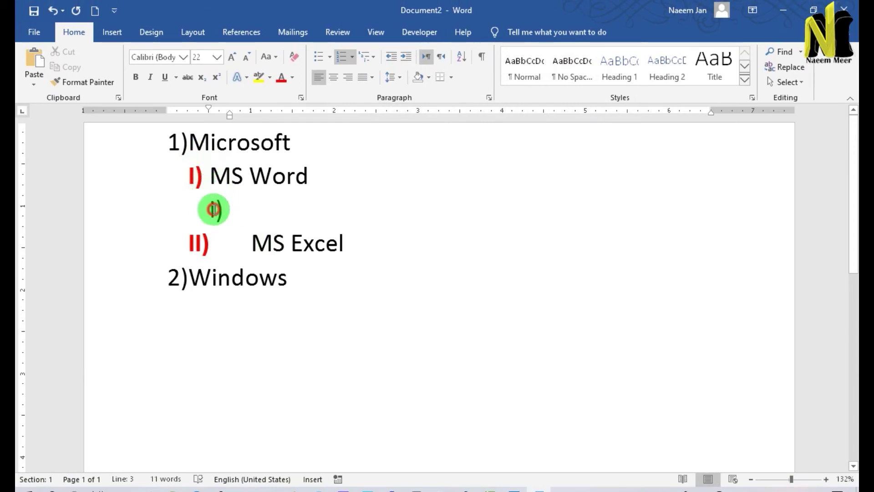
- Give level 3 Arabic-letter numbering (أ, ب, ت) and start an empty (1) item beneath A
{"action": "left_click", "coordinate": [217, 210]}
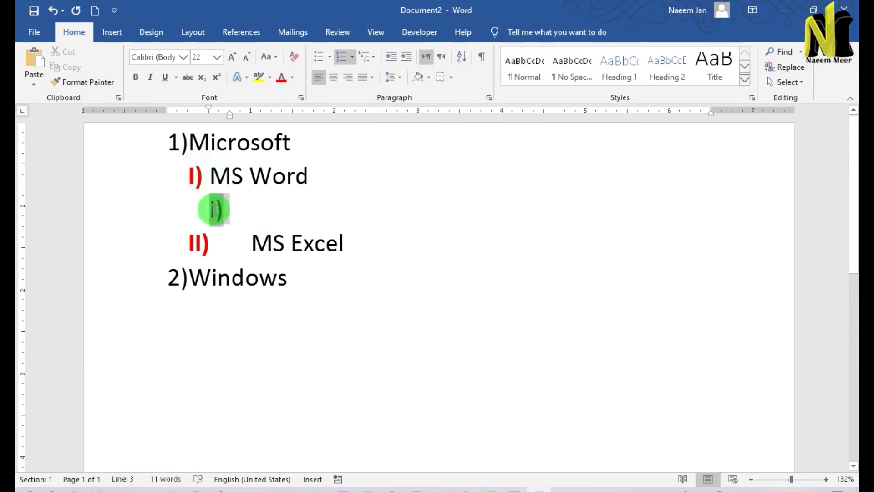
{"action": "left_click", "coordinate": [367, 58]}
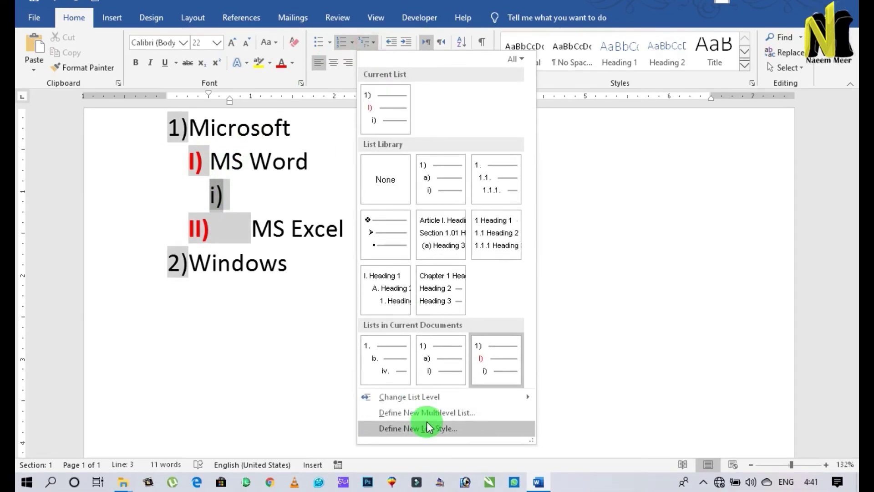
{"action": "left_click", "coordinate": [447, 423]}
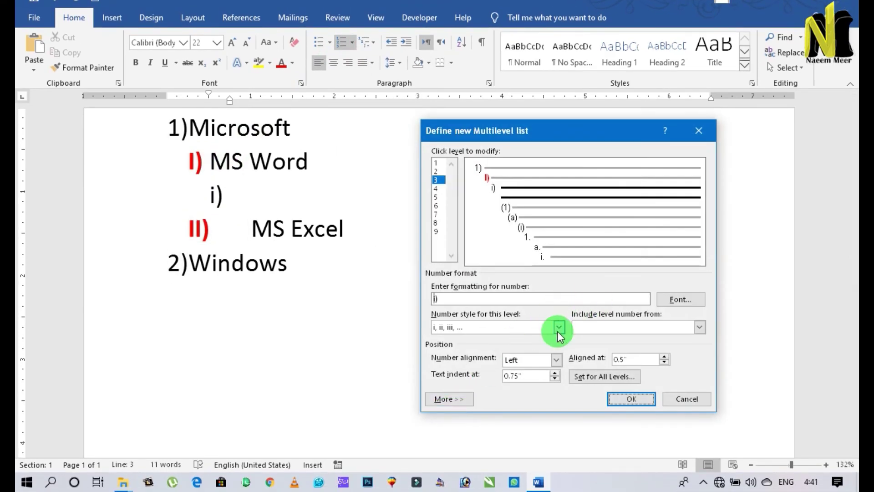
{"action": "left_click", "coordinate": [558, 328]}
{"action": "left_click", "coordinate": [487, 357]}
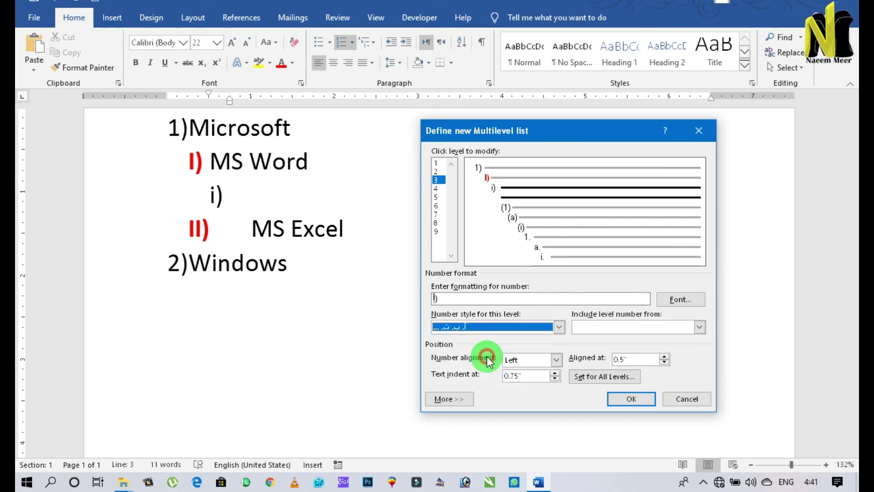
{"action": "left_click", "coordinate": [632, 399]}
{"action": "type", "text": "a"}
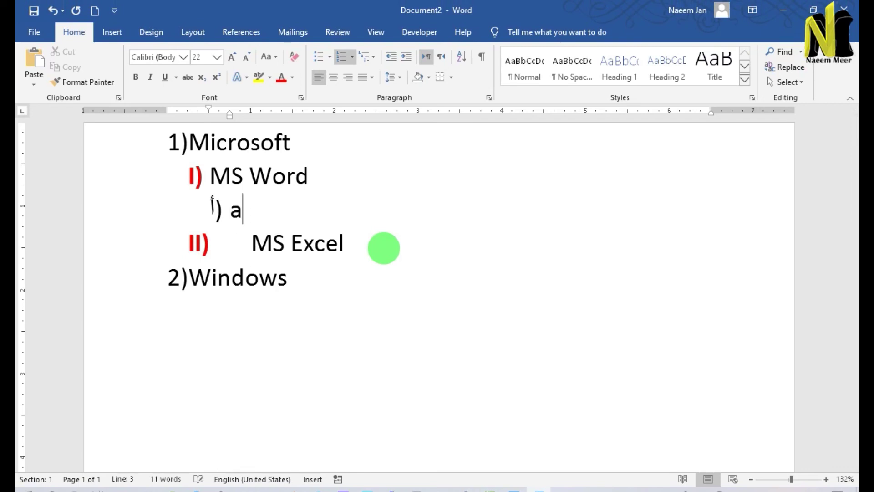
{"action": "key", "text": "Return"}
{"action": "key", "text": "Tab"}
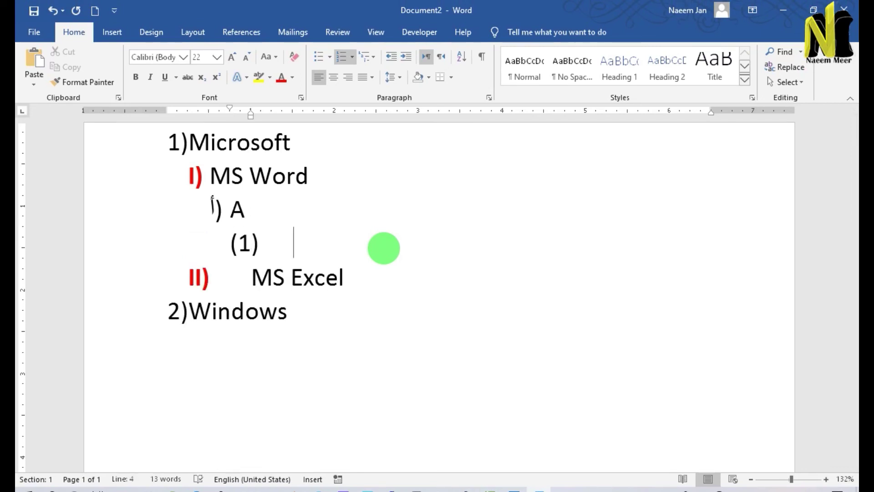
- Use Change List Level to move the empty item under A to the a. level
{"action": "left_click", "coordinate": [365, 60]}
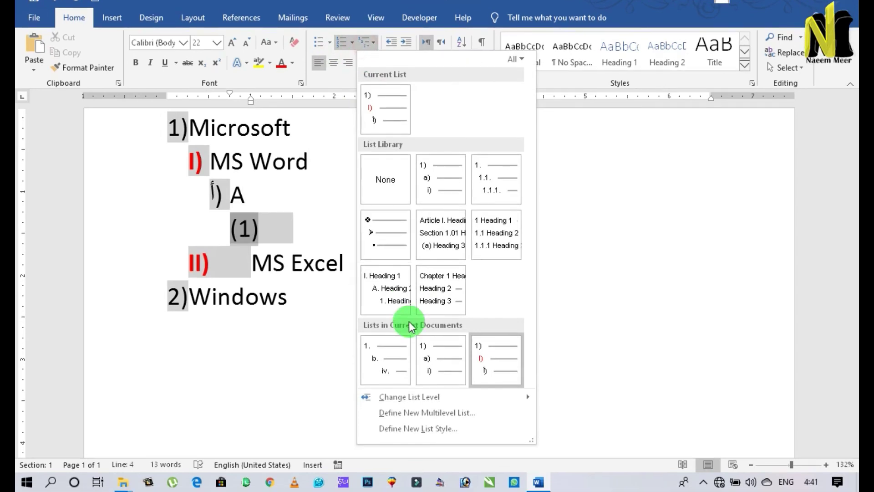
{"action": "left_click", "coordinate": [452, 412]}
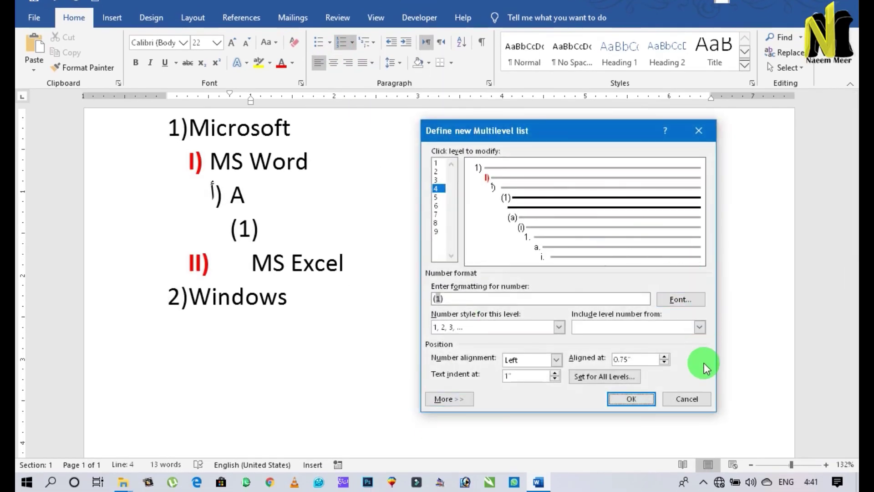
{"action": "left_click", "coordinate": [686, 399]}
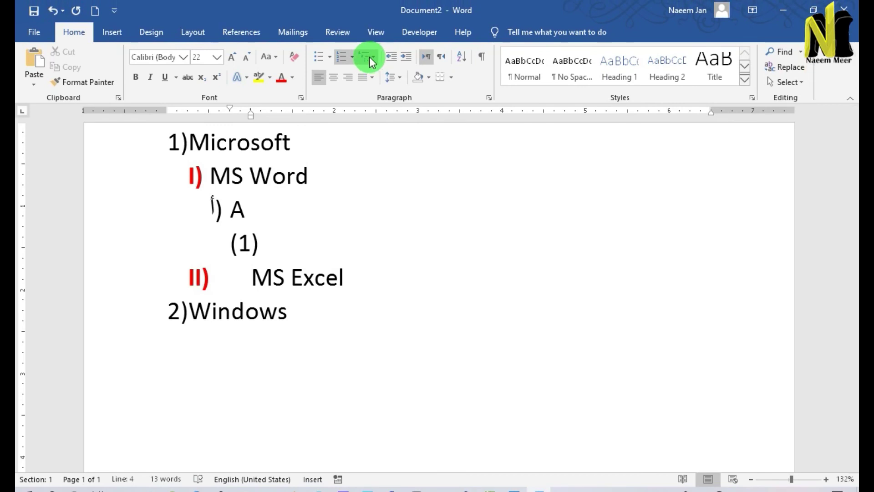
{"action": "left_click", "coordinate": [371, 57]}
{"action": "mouse_move", "coordinate": [409, 397]}
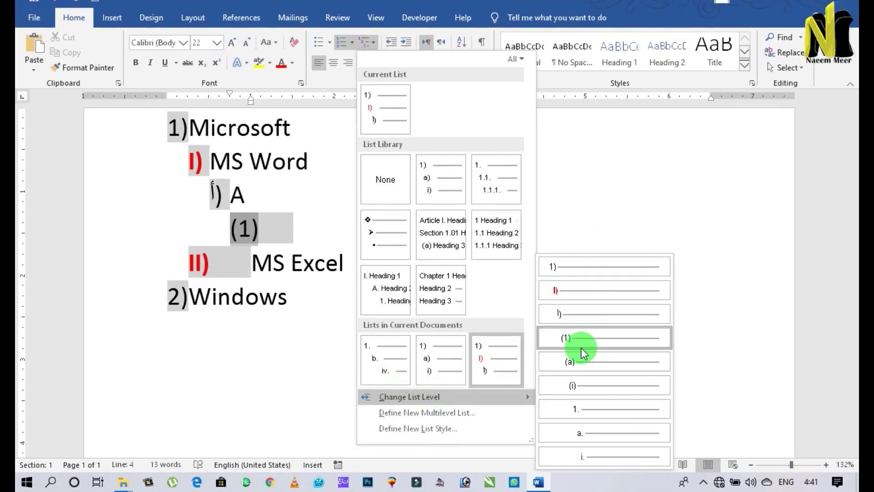
{"action": "left_click", "coordinate": [580, 432]}
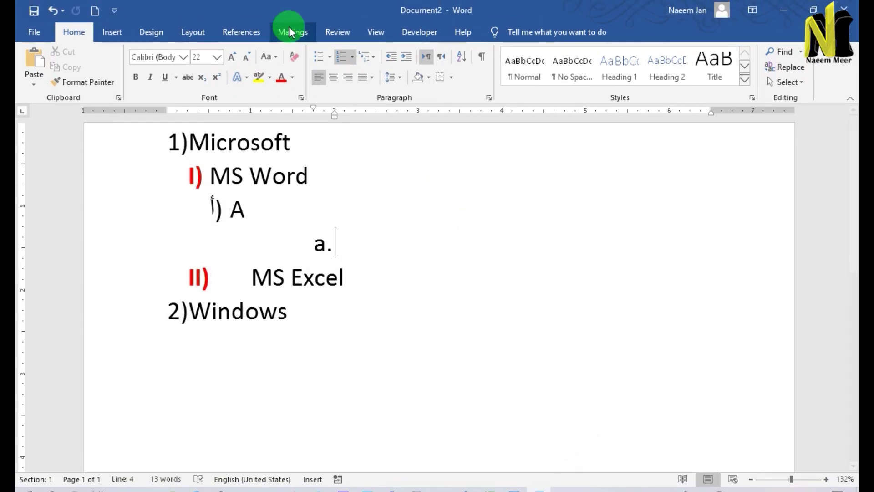
{"action": "left_click", "coordinate": [370, 53]}
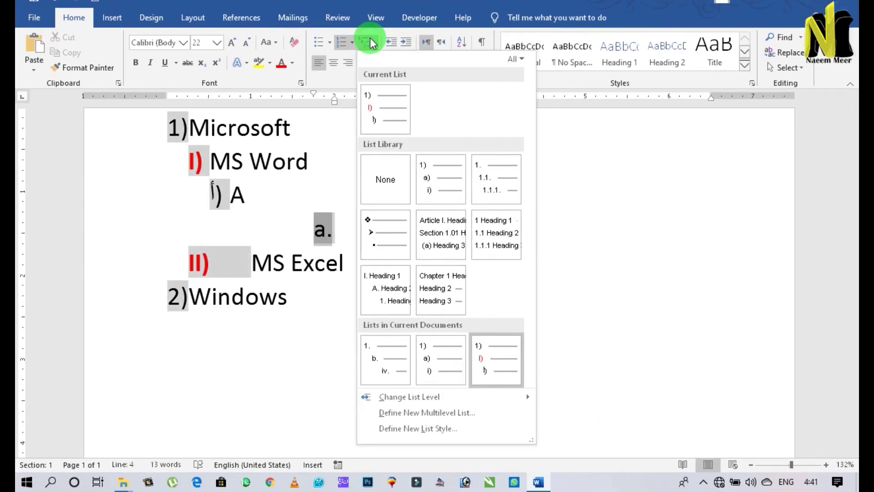